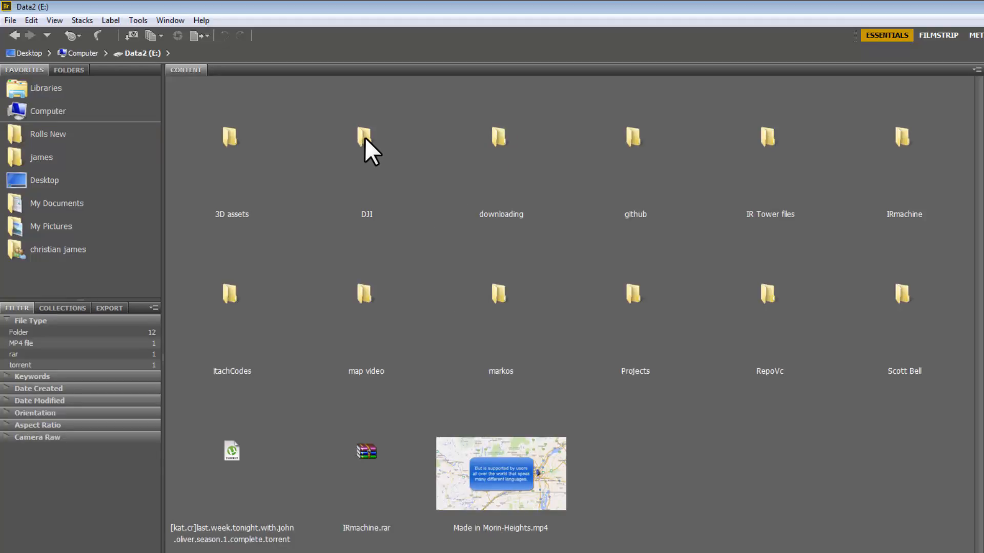
# - Add the DJI folder to the Favorites and open it from there
pyautogui.click(365, 137)
pyautogui.moveTo(365, 137); pyautogui.dragTo(84, 265)
pyautogui.click(38, 272)
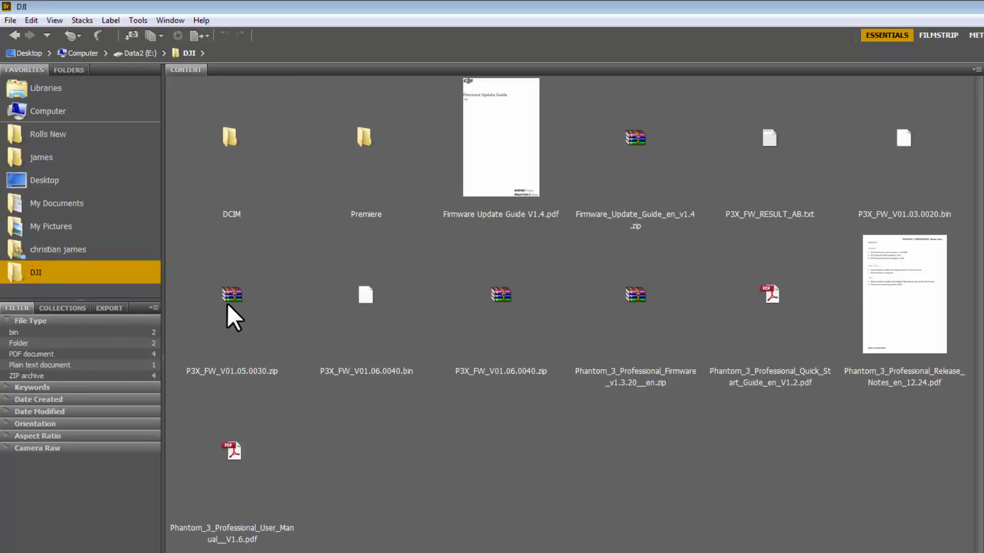
# - Open the My Pictures folder and look at it in the Filmstrip and Metadata workspaces before returning to Essentials
pyautogui.click(49, 226)
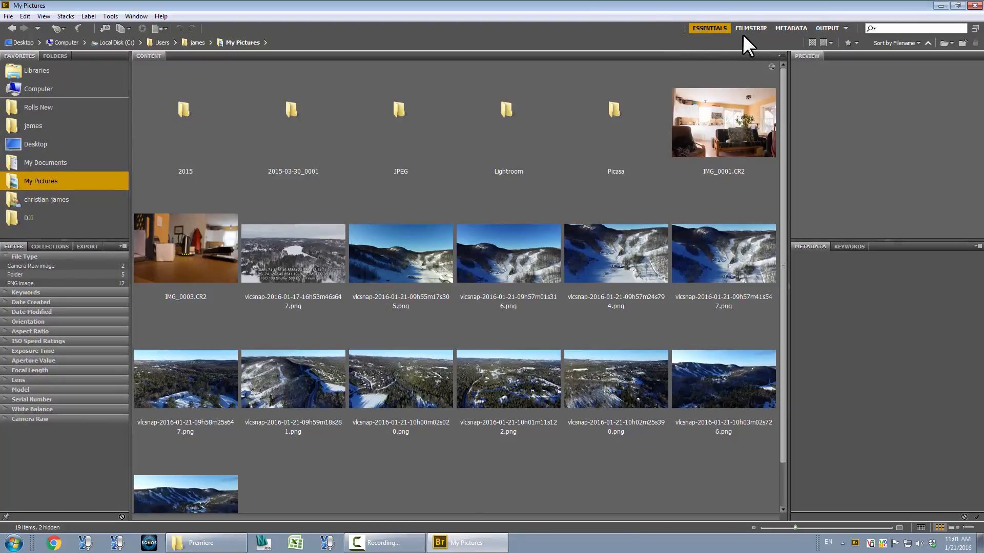
pyautogui.click(754, 28)
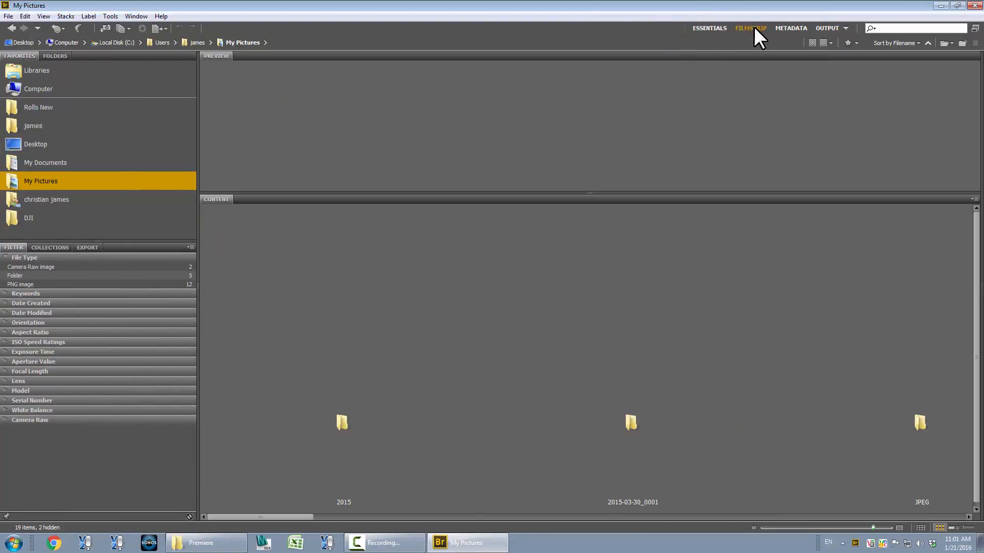
pyautogui.click(789, 28)
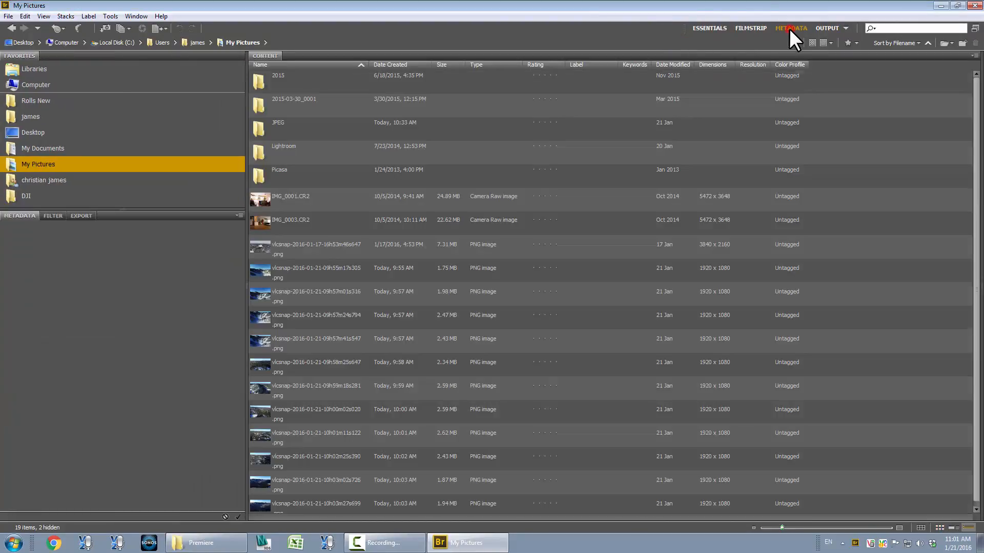
pyautogui.click(707, 28)
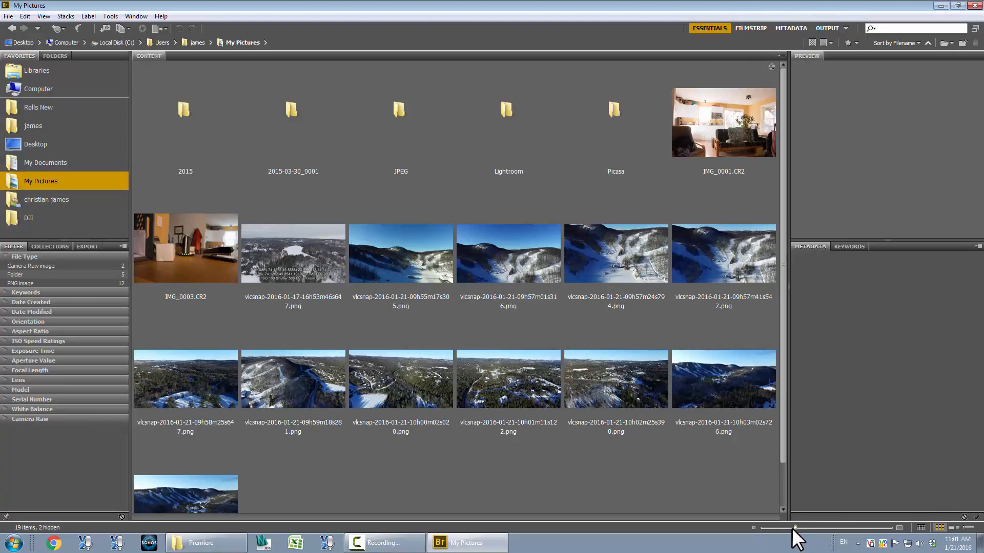
# - Reduce the thumbnail size slightly and preview several of the vlcsnap ski hill images one at a time
pyautogui.moveTo(792, 528); pyautogui.dragTo(788, 529)
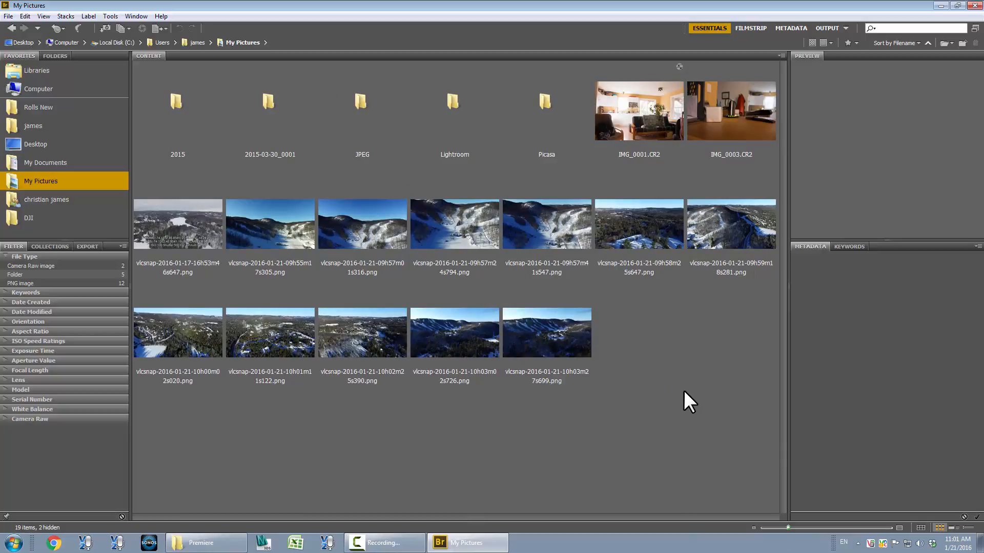
pyautogui.click(276, 226)
pyautogui.click(371, 239)
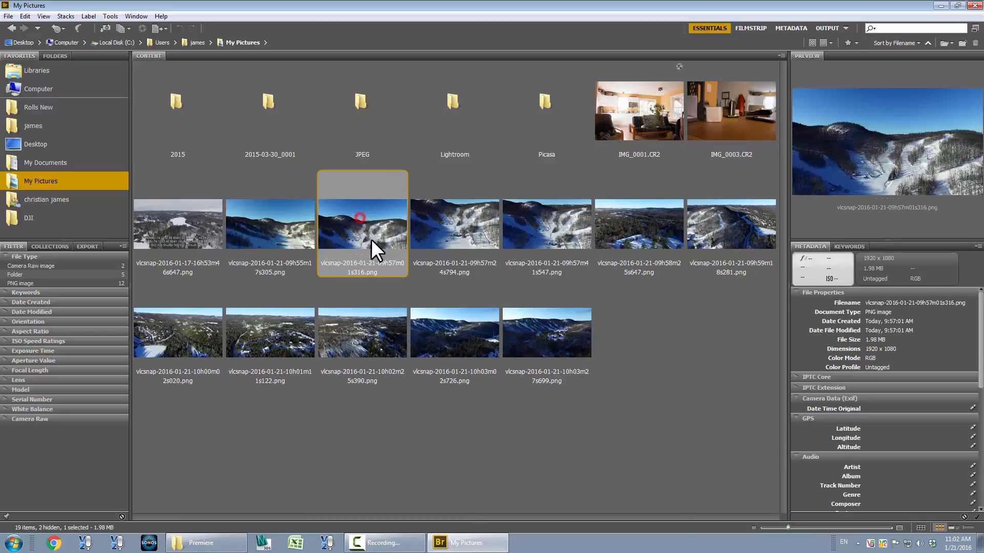
pyautogui.click(455, 221)
pyautogui.click(560, 233)
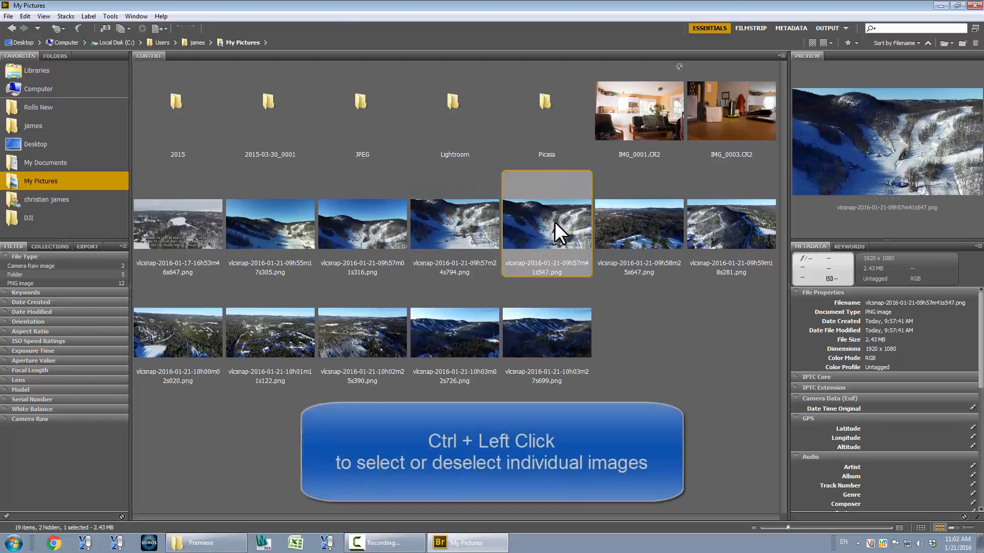
pyautogui.keyDown('ctrl'); pyautogui.click(355, 222); pyautogui.keyUp('ctrl')
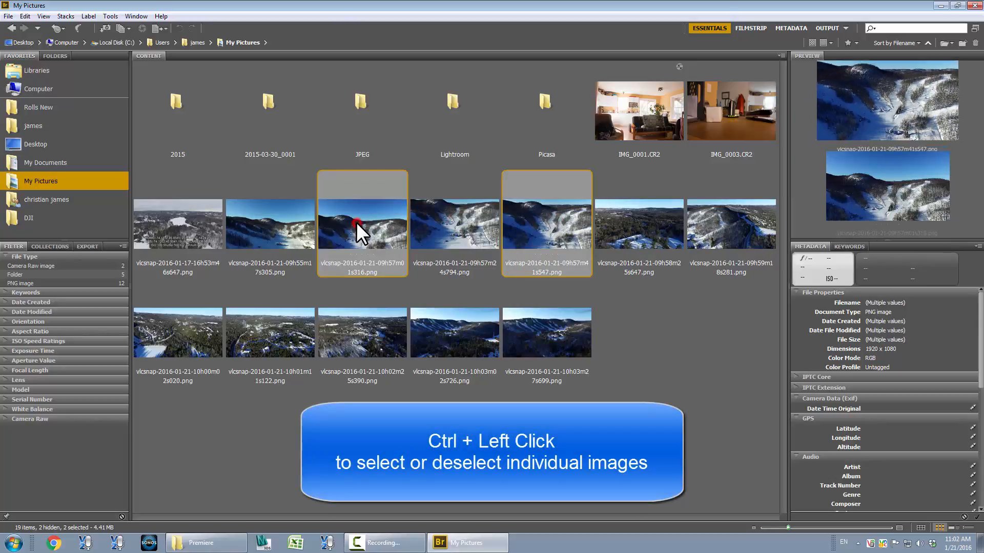
pyautogui.keyDown('ctrl'); pyautogui.click(272, 219); pyautogui.keyUp('ctrl')
pyautogui.keyDown('ctrl'); pyautogui.click(368, 335); pyautogui.keyUp('ctrl')
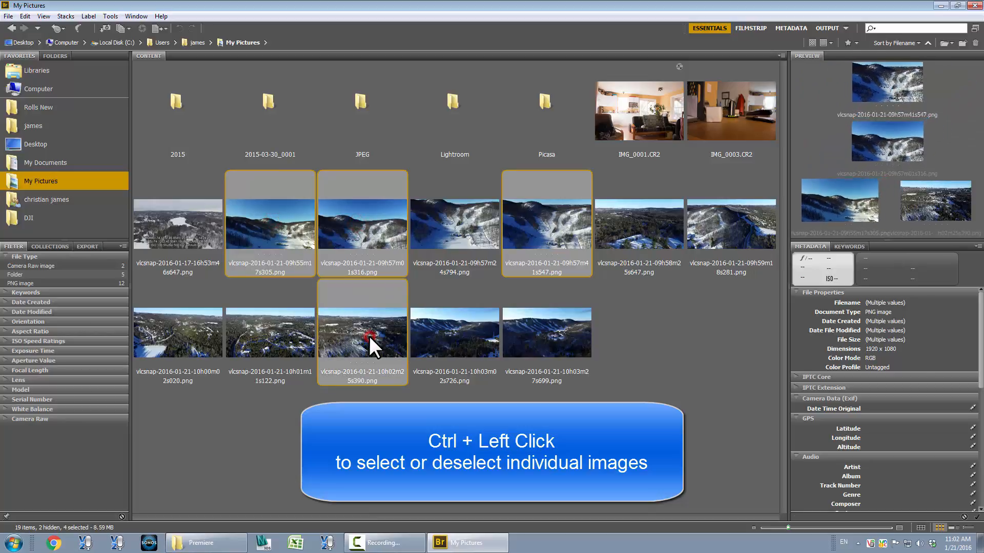
pyautogui.keyDown('ctrl'); pyautogui.click(365, 220); pyautogui.keyUp('ctrl')
pyautogui.keyDown('ctrl'); pyautogui.click(454, 222); pyautogui.keyUp('ctrl')
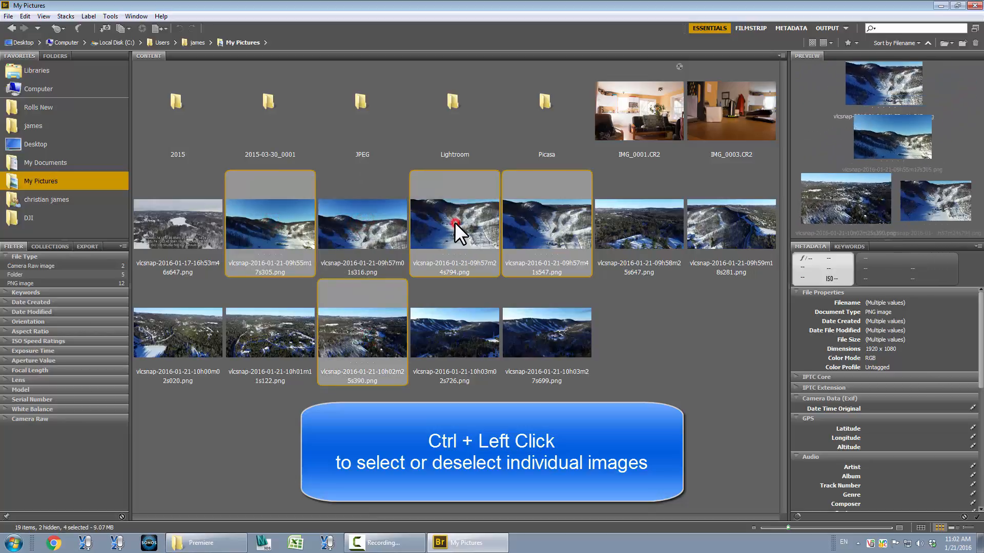
pyautogui.keyDown('ctrl'); pyautogui.click(638, 228); pyautogui.keyUp('ctrl')
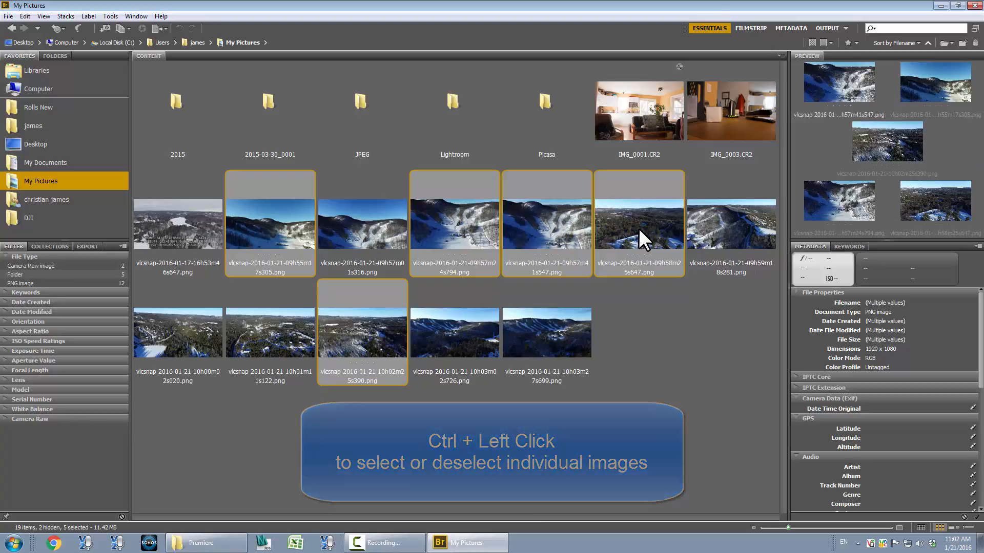
pyautogui.click(370, 225)
pyautogui.click(264, 222)
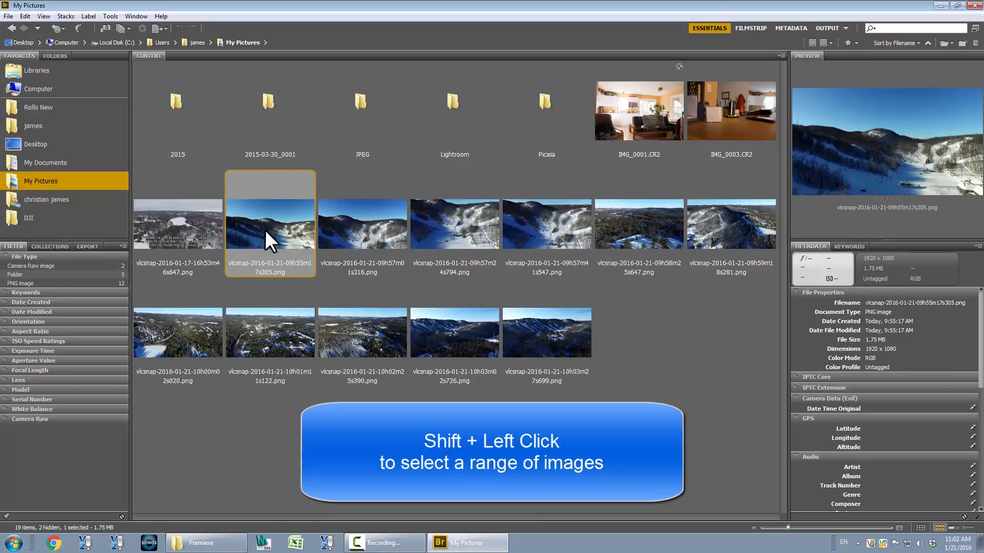
pyautogui.keyDown('shift'); pyautogui.click(561, 337); pyautogui.keyUp('shift')
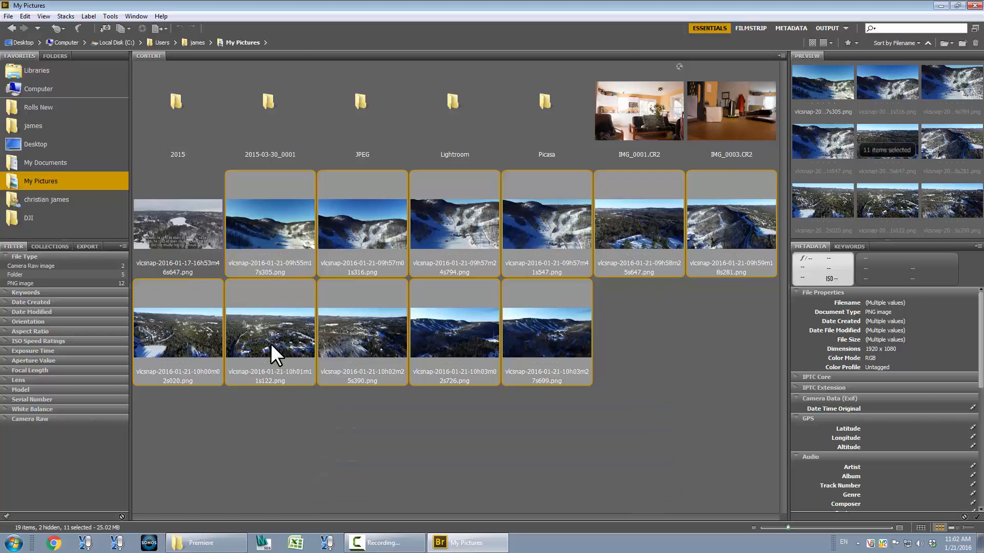
# - Open Photoshop's Image Processor for the selected images and move its dialog aside
pyautogui.click(111, 17)
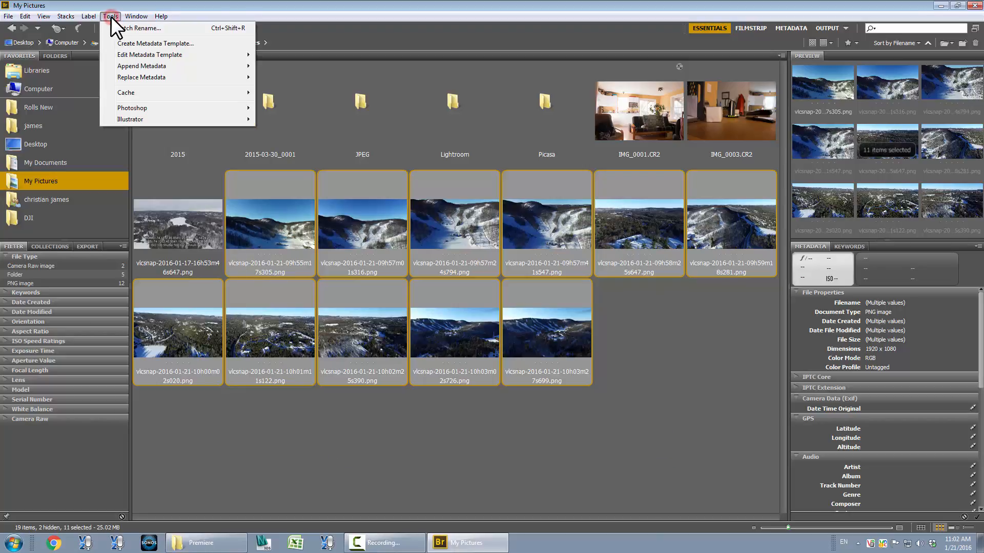
pyautogui.moveTo(144, 109)
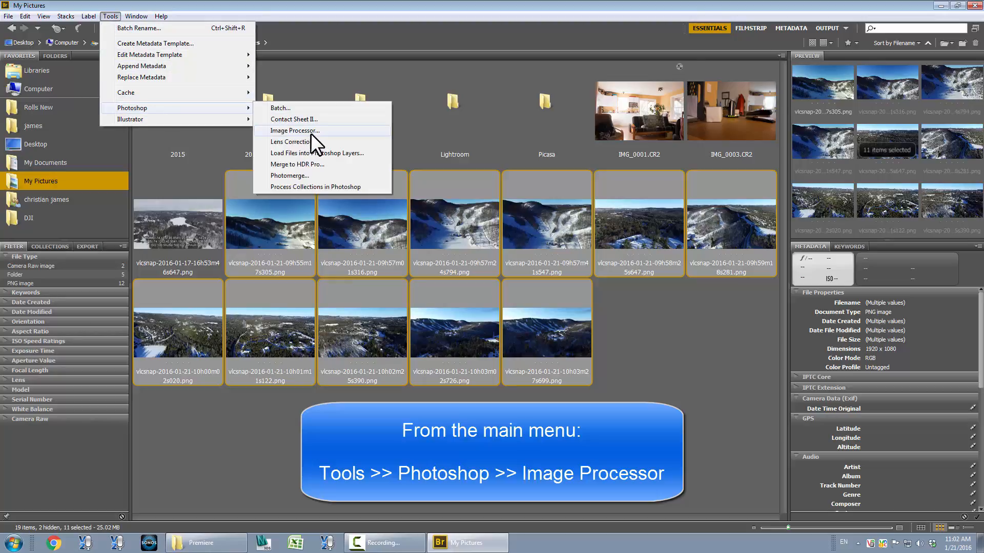
pyautogui.click(310, 131)
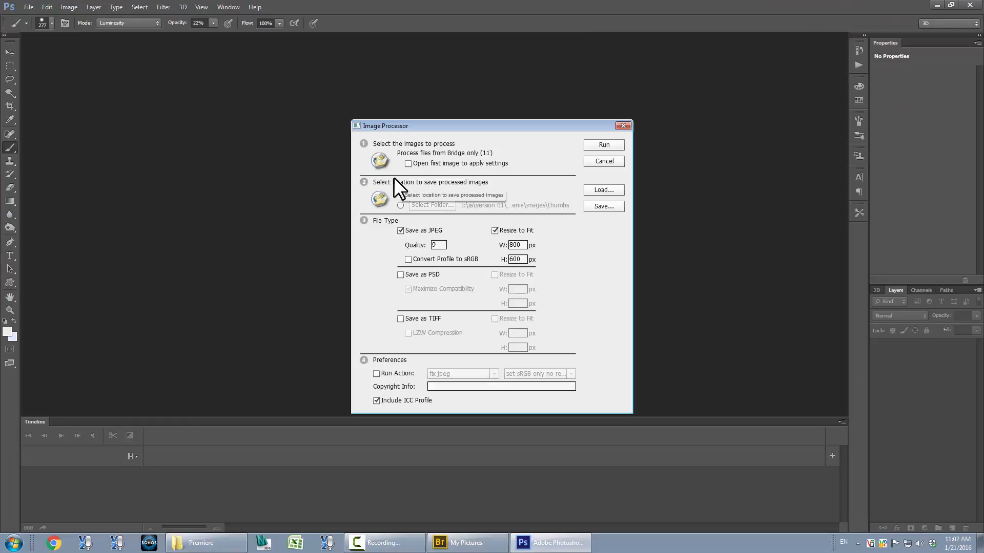
pyautogui.moveTo(445, 122); pyautogui.dragTo(333, 97)
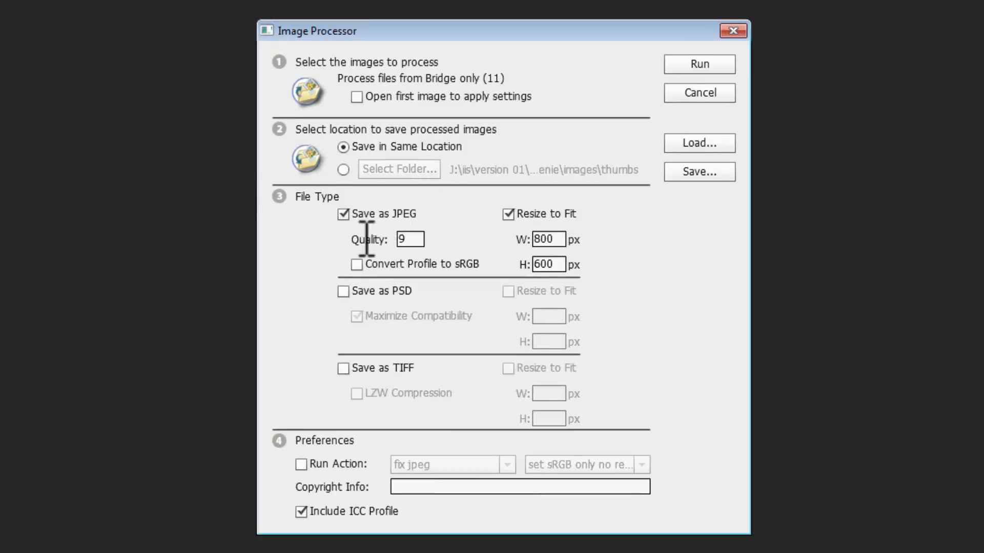
# - Run the Image Processor to save quality 9 JPEGs resized to fit 800 px wide in the same location, and close Photoshop
pyautogui.click(408, 238)
pyautogui.moveTo(413, 239); pyautogui.dragTo(375, 236)
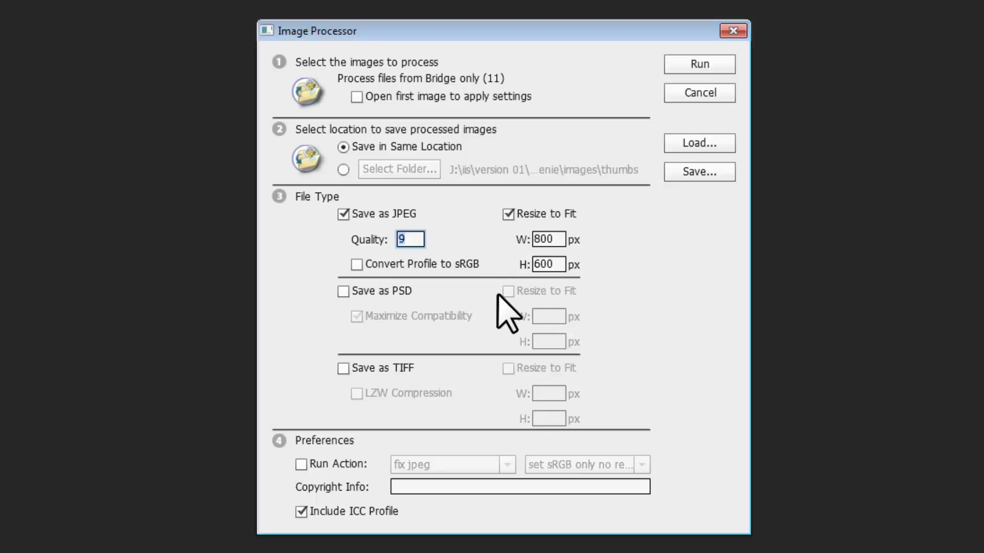
pyautogui.moveTo(541, 264); pyautogui.dragTo(508, 262)
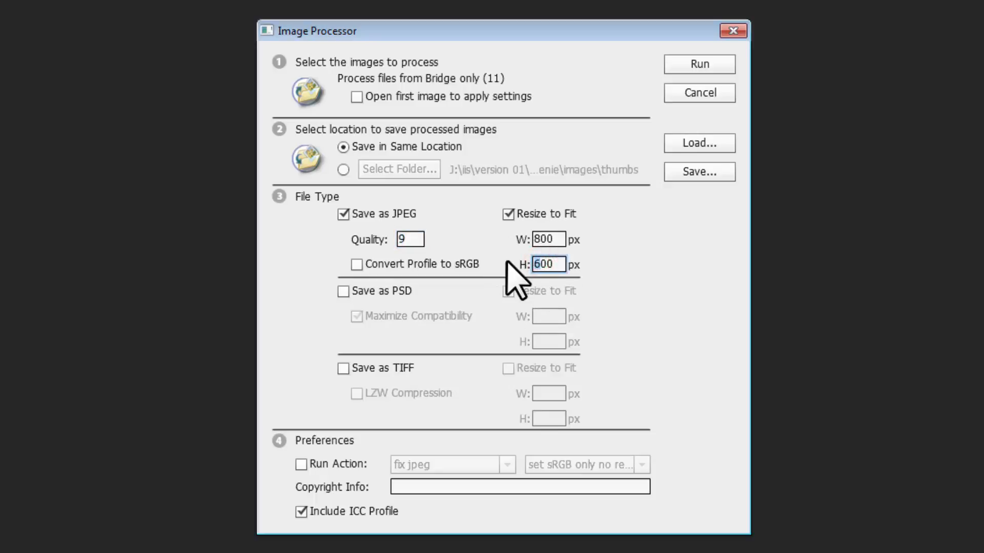
pyautogui.write('8')
pyautogui.click(691, 64)
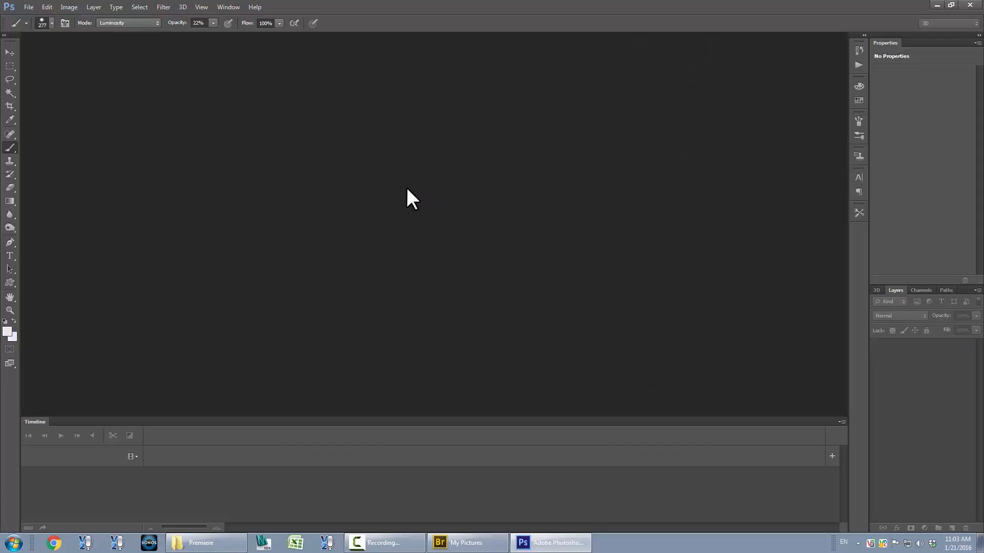
pyautogui.click(970, 5)
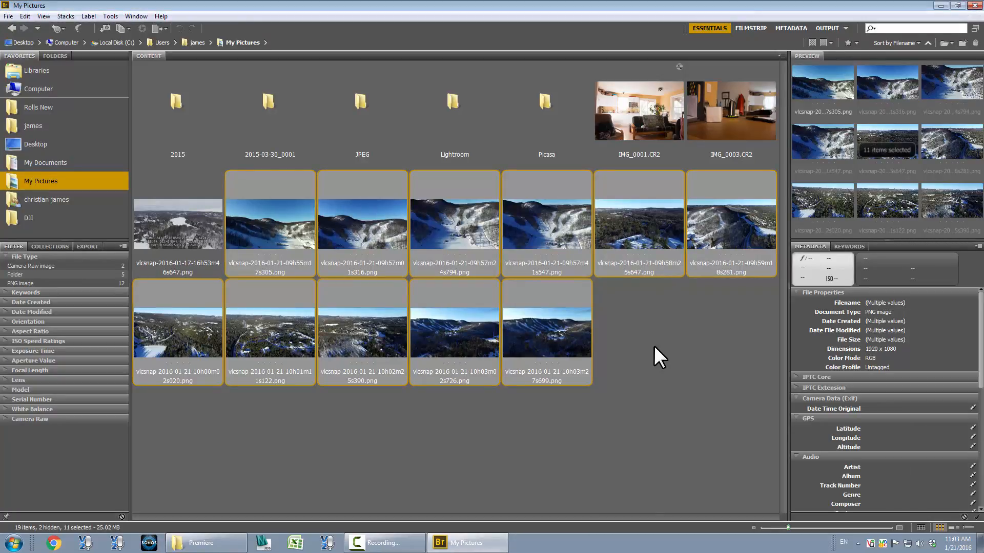
pyautogui.click(360, 106)
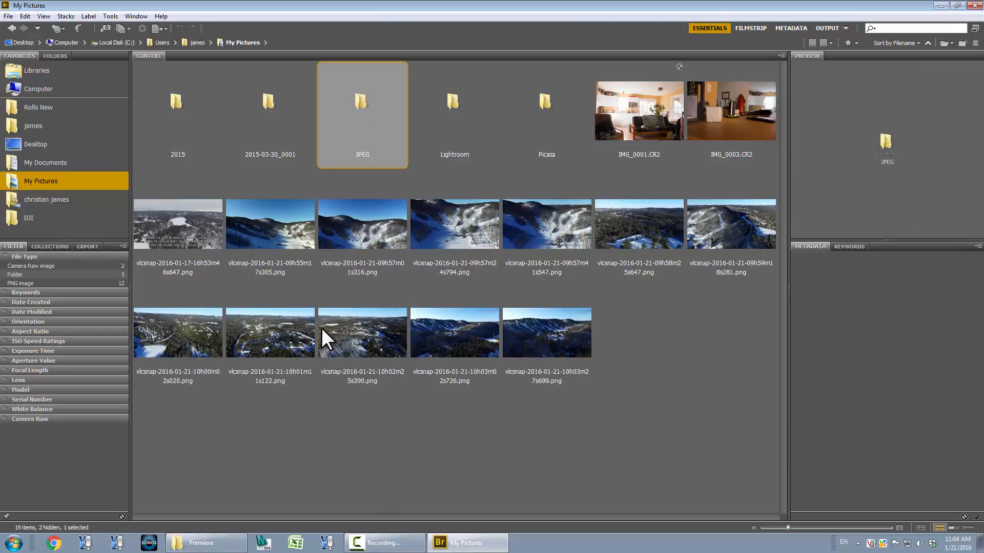
pyautogui.click(266, 226)
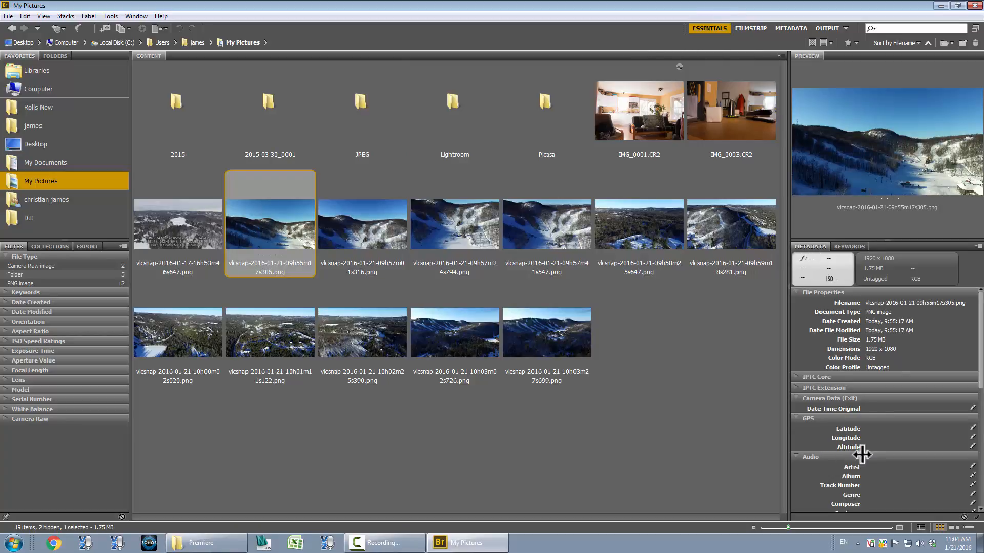
pyautogui.click(881, 348)
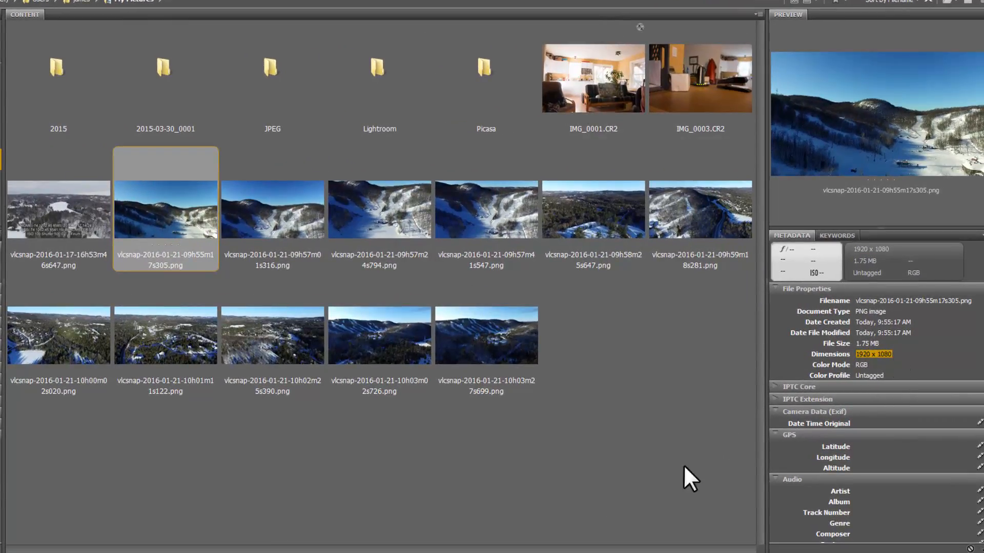
pyautogui.doubleClick(267, 67)
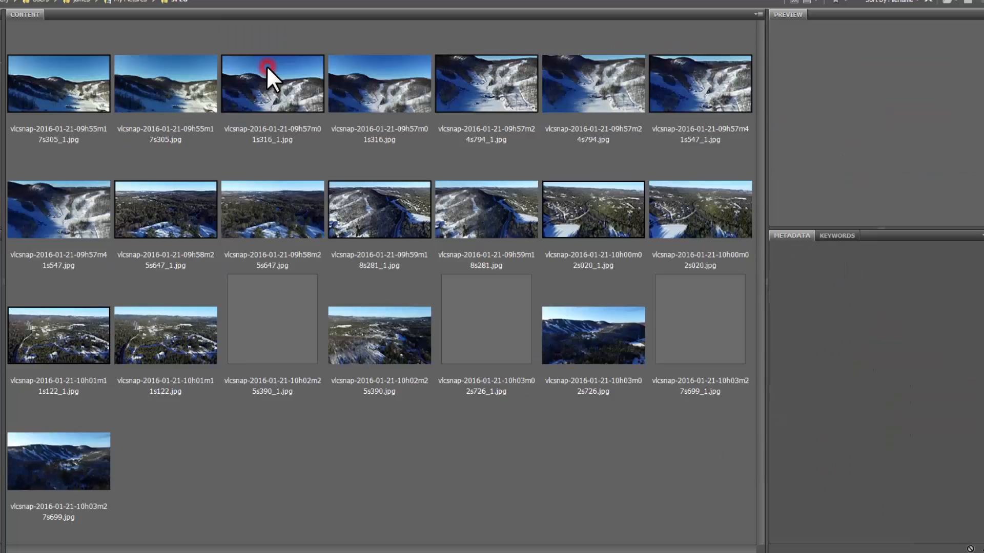
pyautogui.click(75, 88)
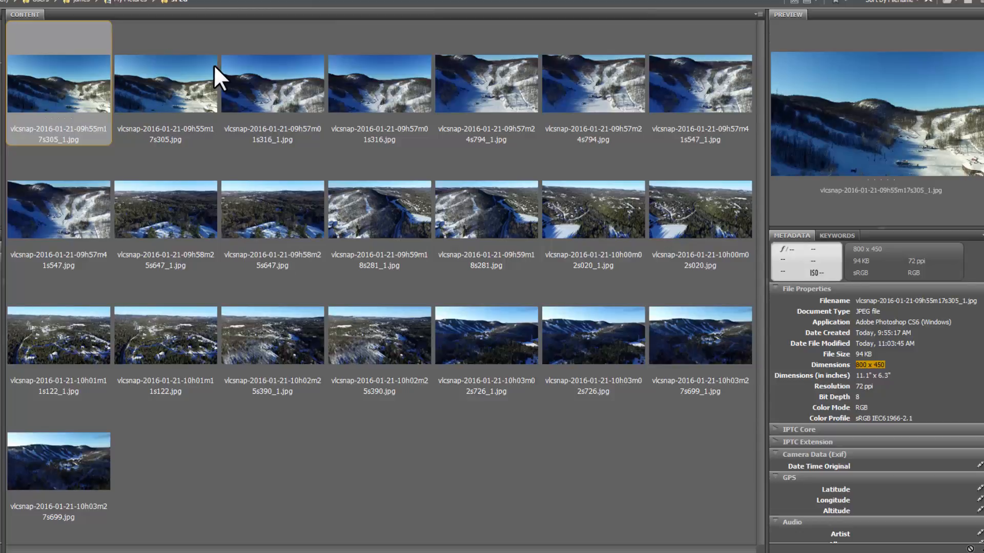
pyautogui.doubleClick(70, 78)
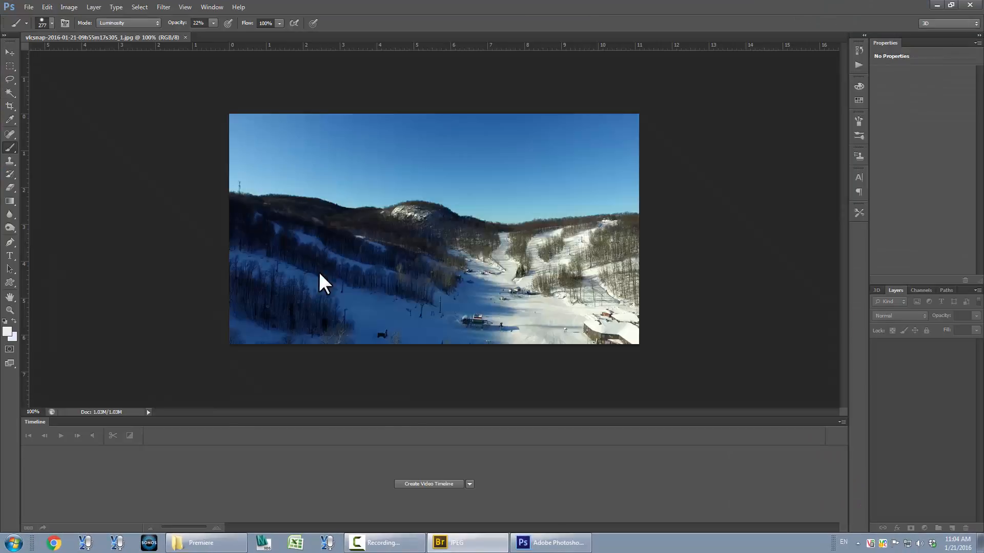
# - Switch back to Bridge and widen and heighten the preview area to enlarge the selected JPEG's preview
pyautogui.click(459, 543)
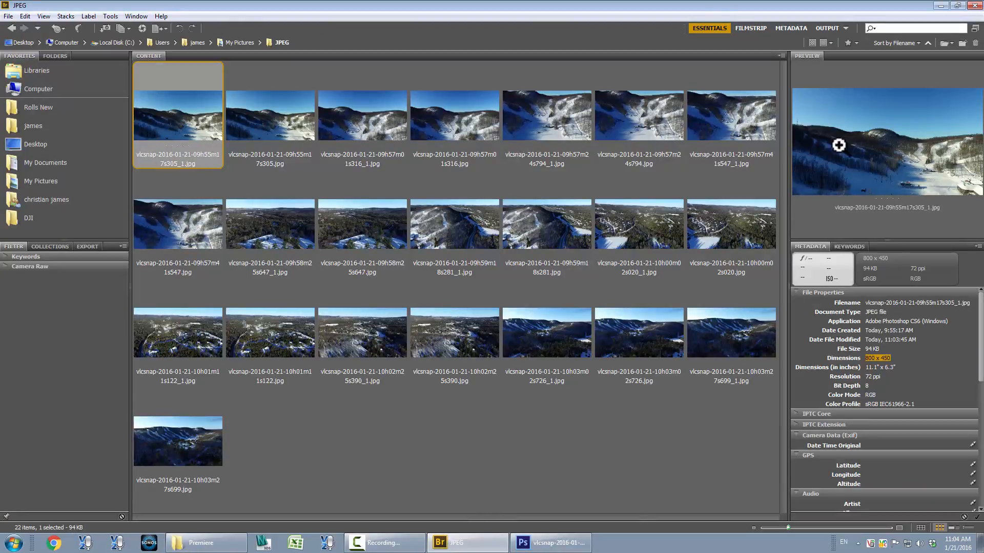
pyautogui.moveTo(790, 129); pyautogui.dragTo(596, 148)
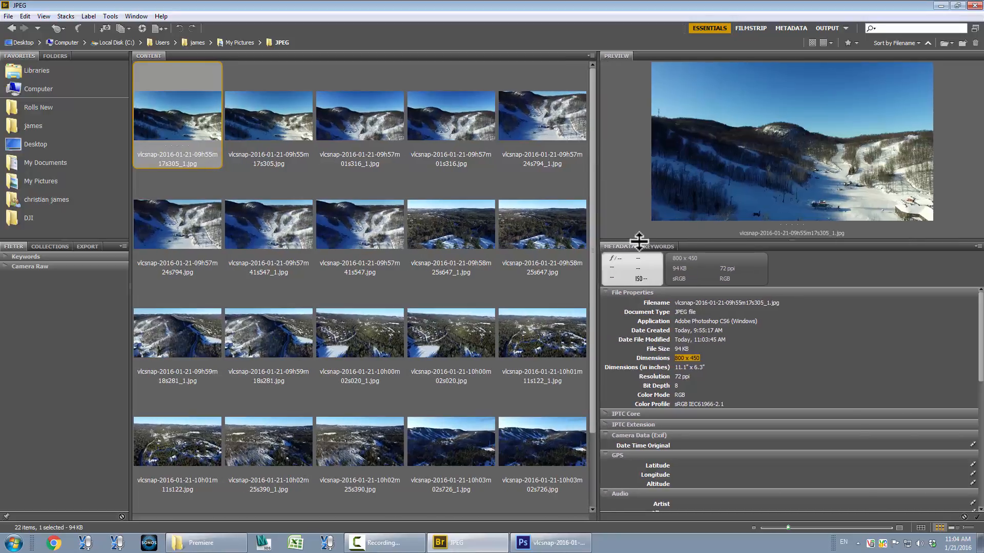
pyautogui.moveTo(639, 240); pyautogui.dragTo(649, 340)
pyautogui.moveTo(660, 394); pyautogui.dragTo(656, 332)
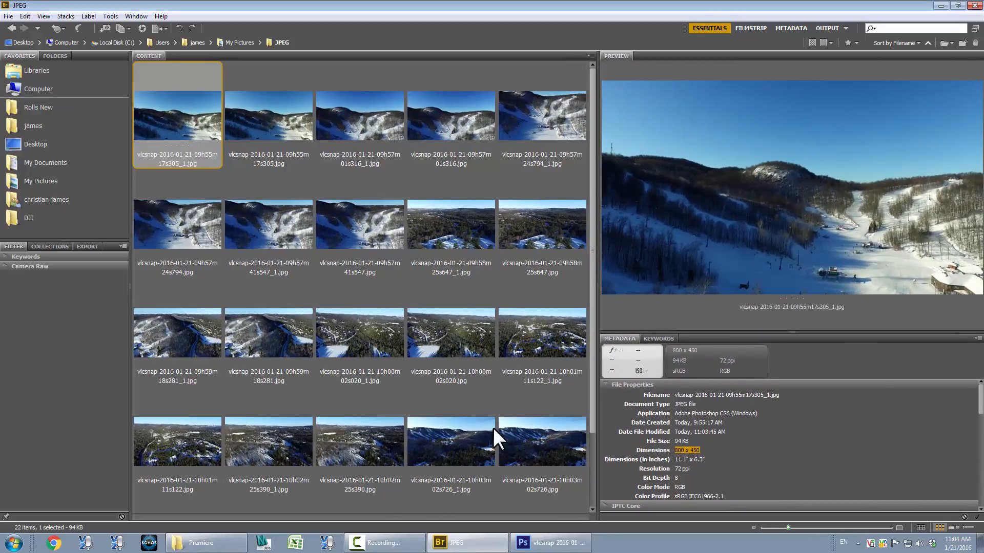